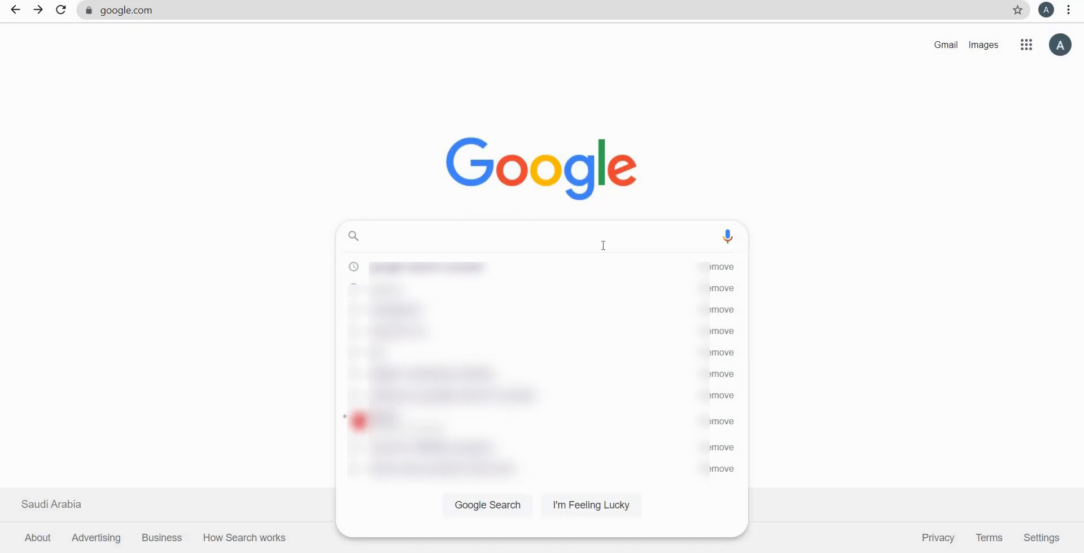
# Search Google for "google search console" and open the Google Search Console about page from the results
pyautogui.write('googl')
pyautogui.press('Down')
pyautogui.press('Return')
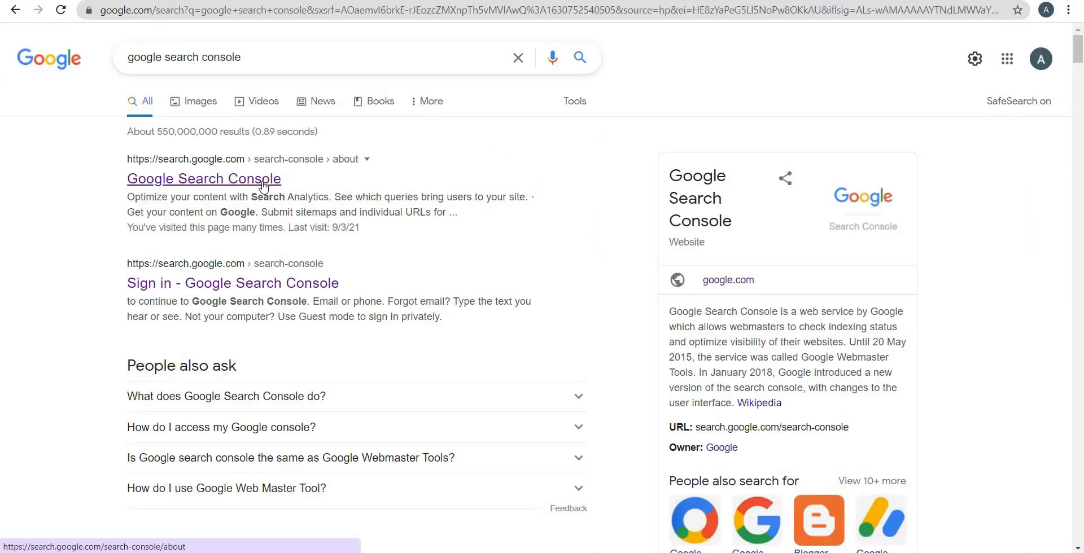
pyautogui.click(263, 184)
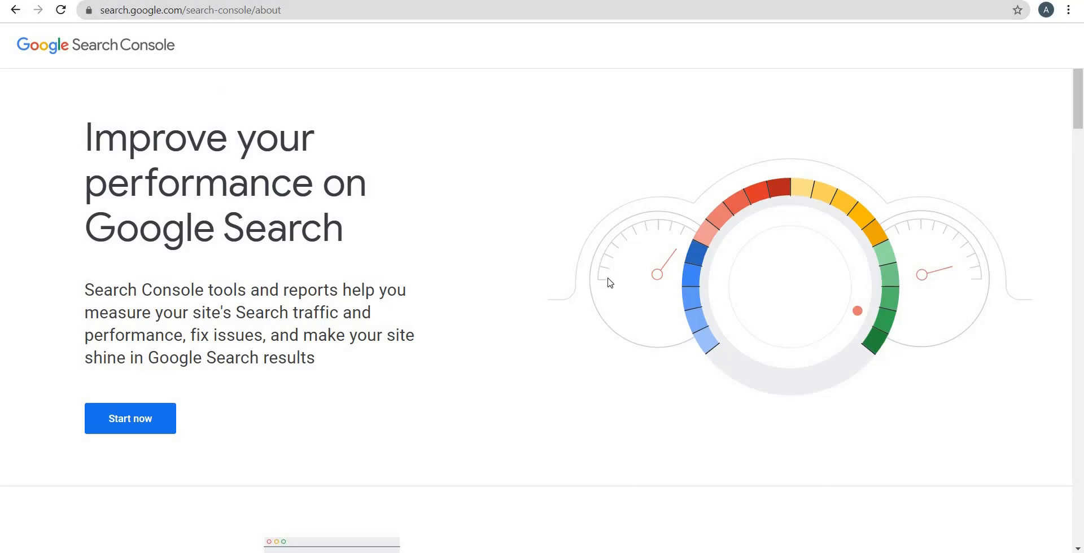
# Read through the feature descriptions on the Search Console about page and start using the service
pyautogui.scroll(-5, 610, 284)
pyautogui.scroll(-1, 610, 284)
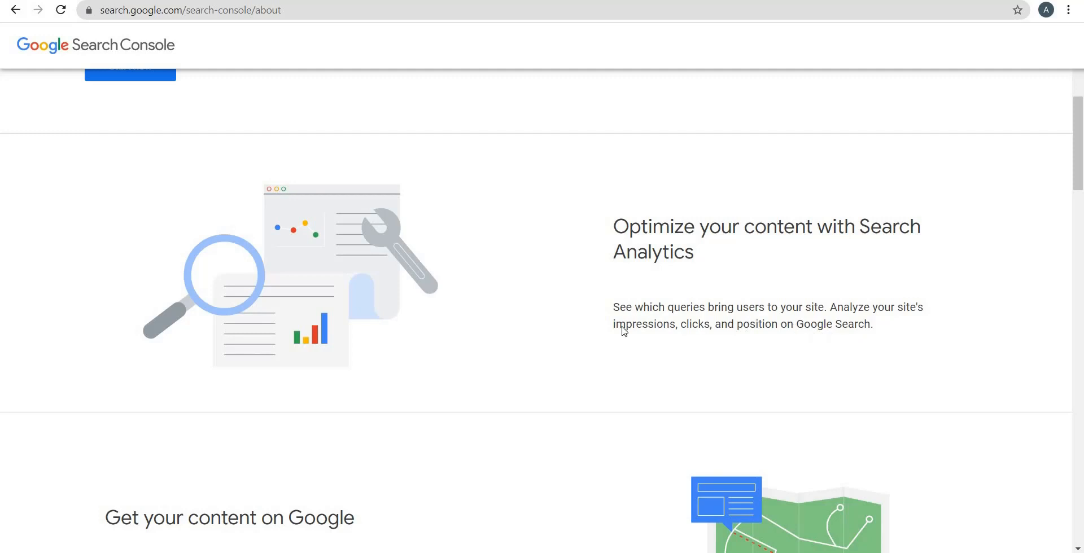
pyautogui.scroll(-3, 176, 312)
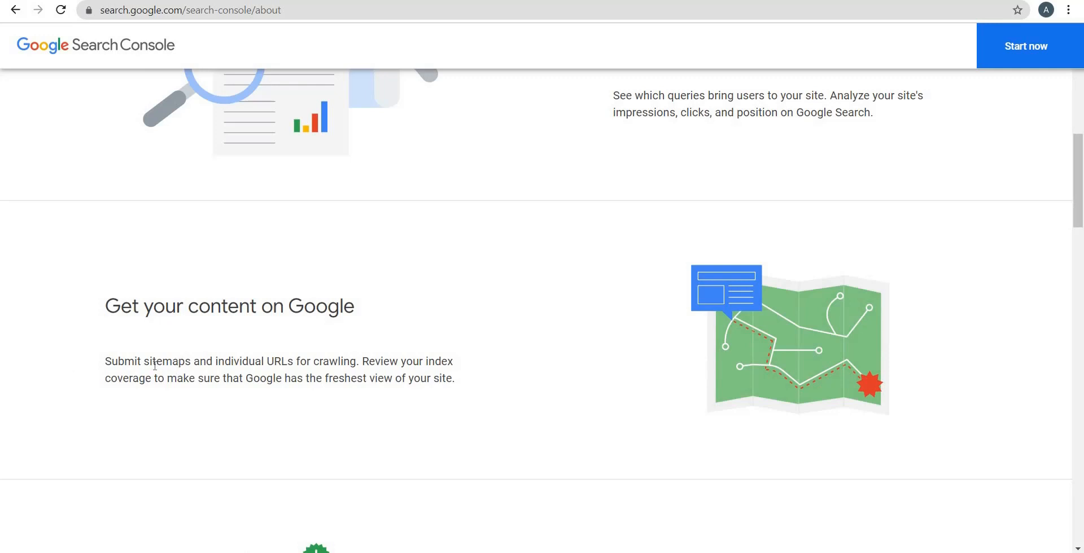
pyautogui.scroll(-5, 159, 406)
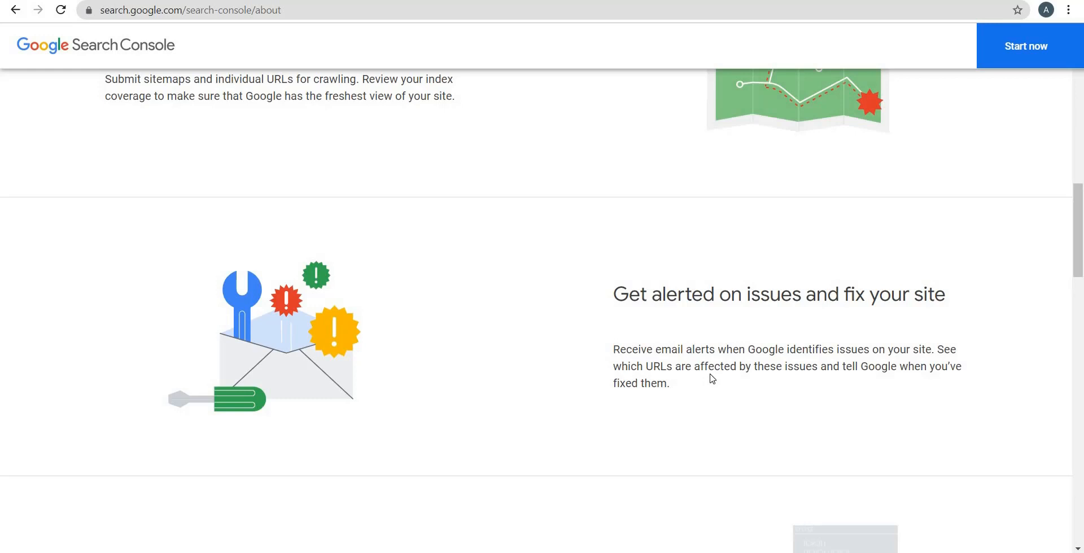
pyautogui.scroll(-3, 717, 375)
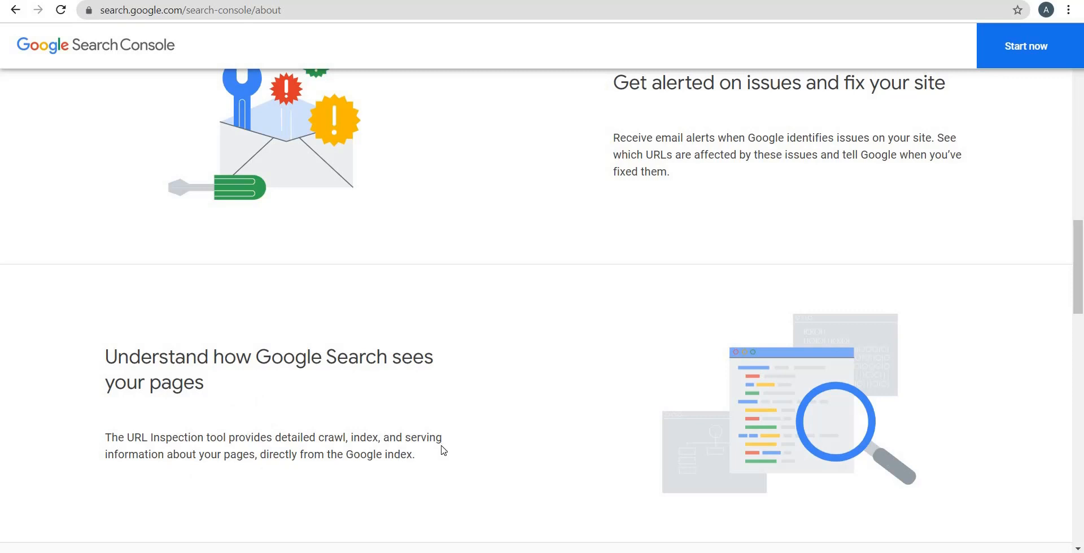
pyautogui.scroll(5, 565, 393)
pyautogui.scroll(10, 566, 395)
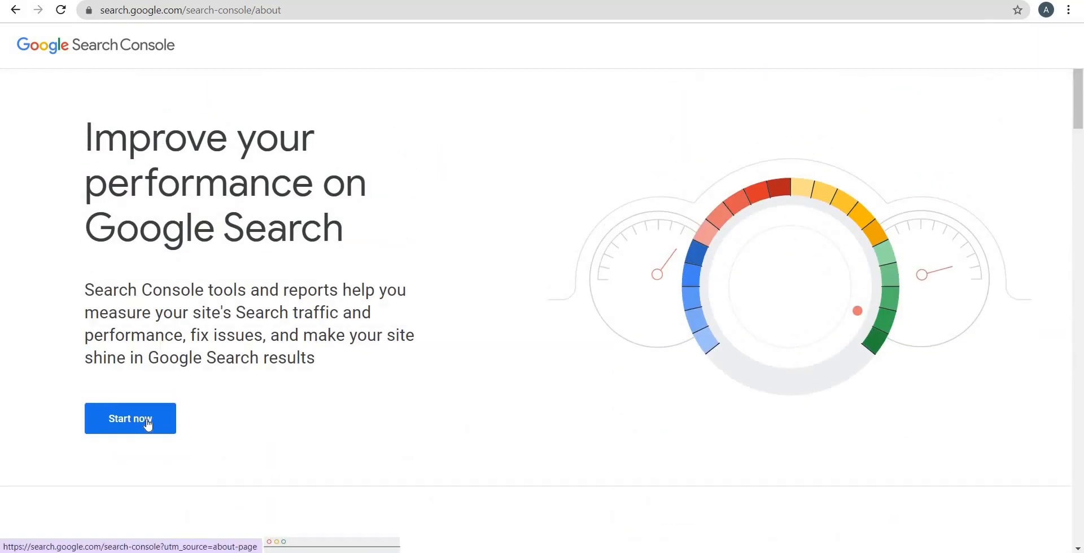
pyautogui.click(148, 425)
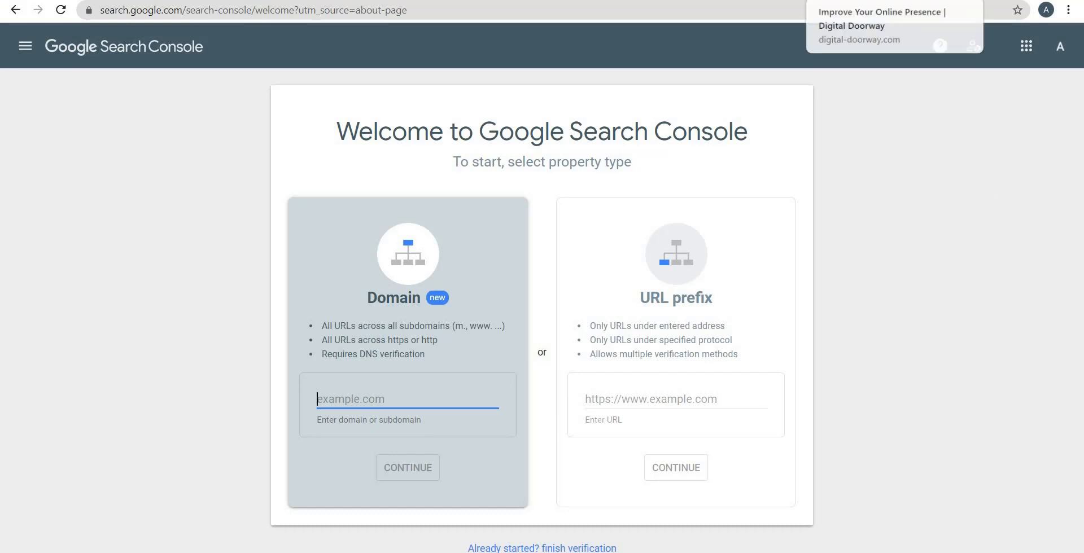
pyautogui.click(858, 0)
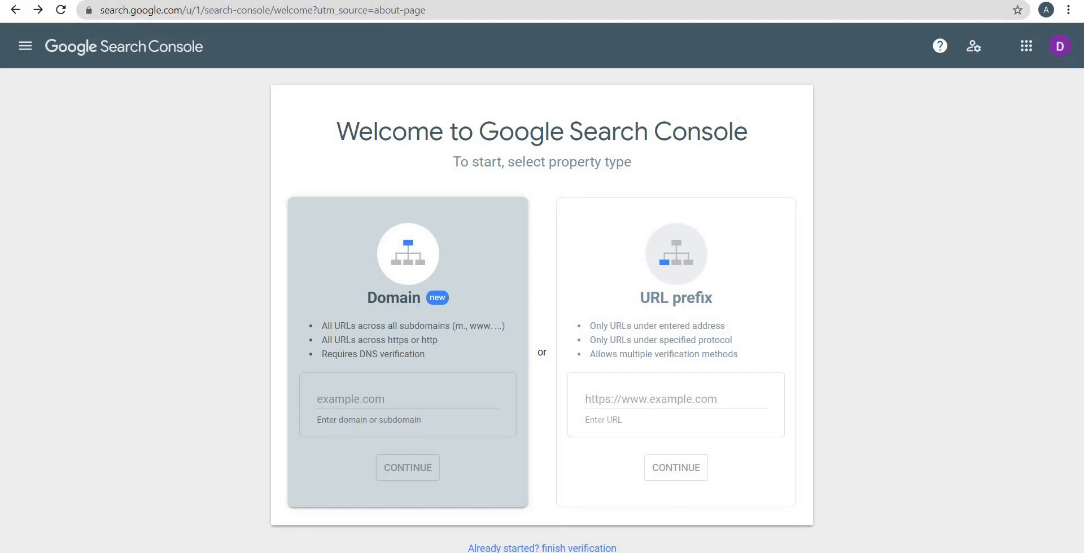
pyautogui.click(858, 2)
pyautogui.click(241, 8)
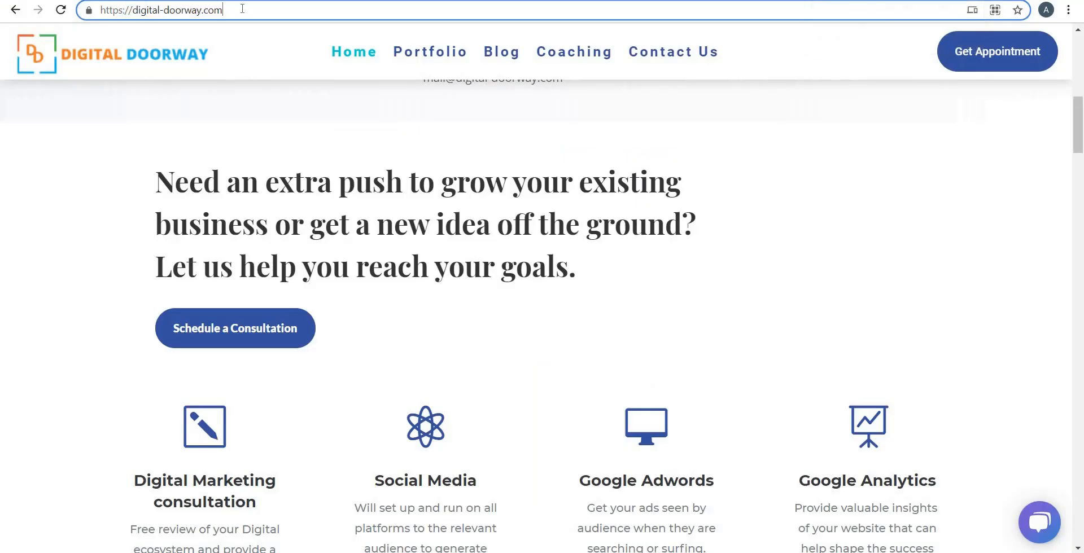
pyautogui.moveTo(239, 8); pyautogui.dragTo(100, 8)
pyautogui.hotkey('ctrl', 'c')
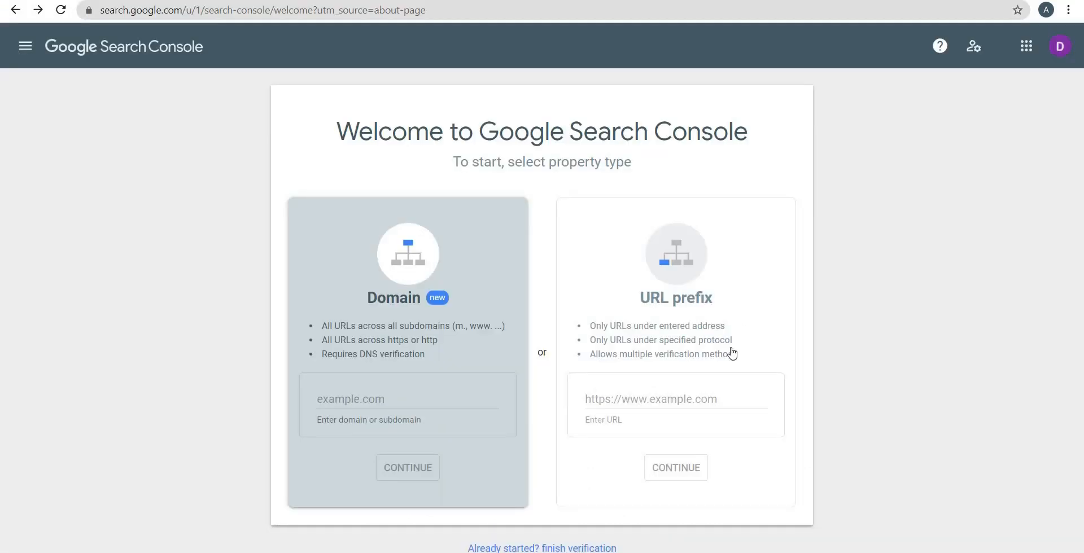
pyautogui.click(720, 398)
pyautogui.hotkey('ctrl', 'v')
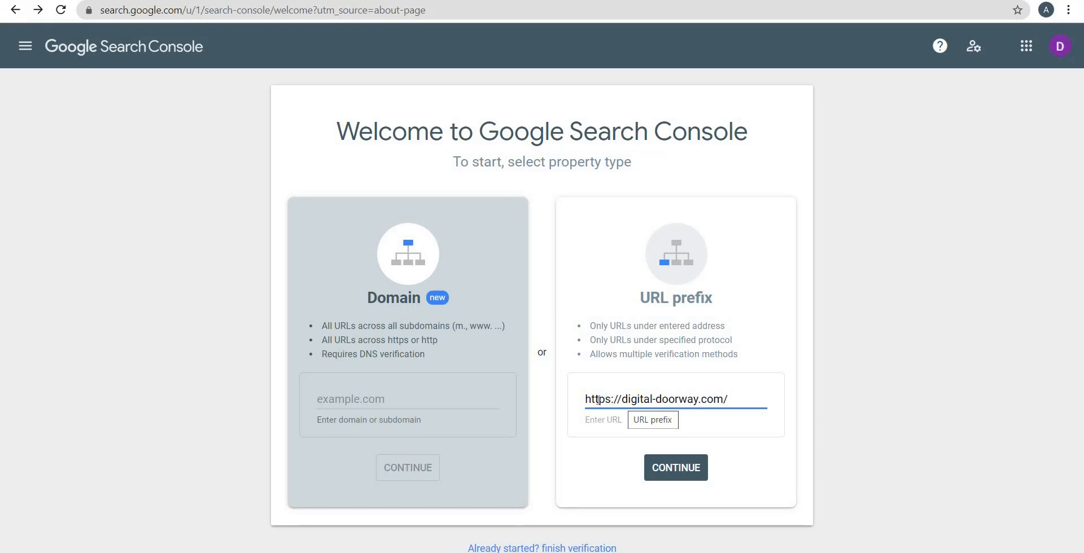
pyautogui.doubleClick(598, 401)
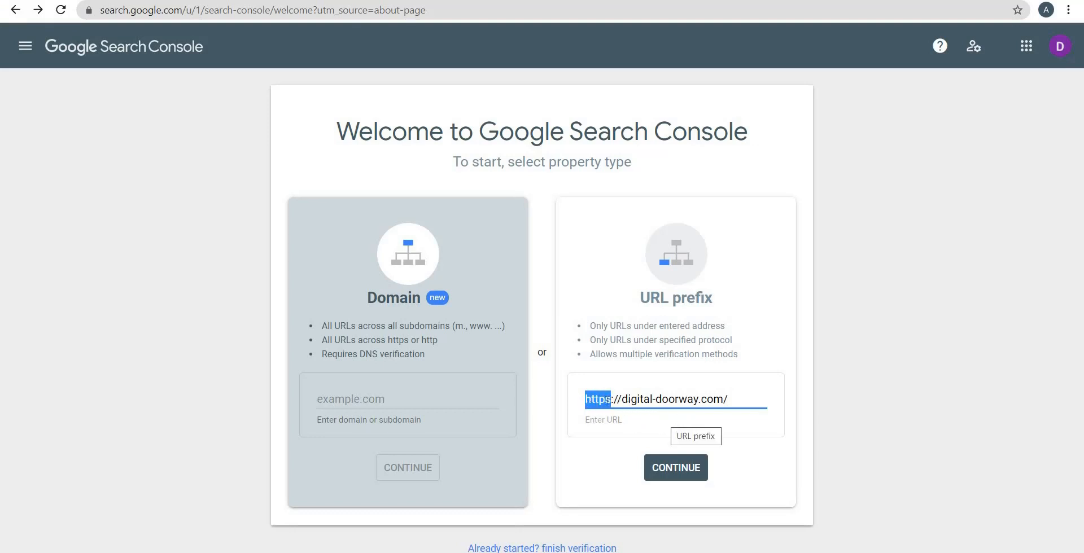
pyautogui.click(595, 401)
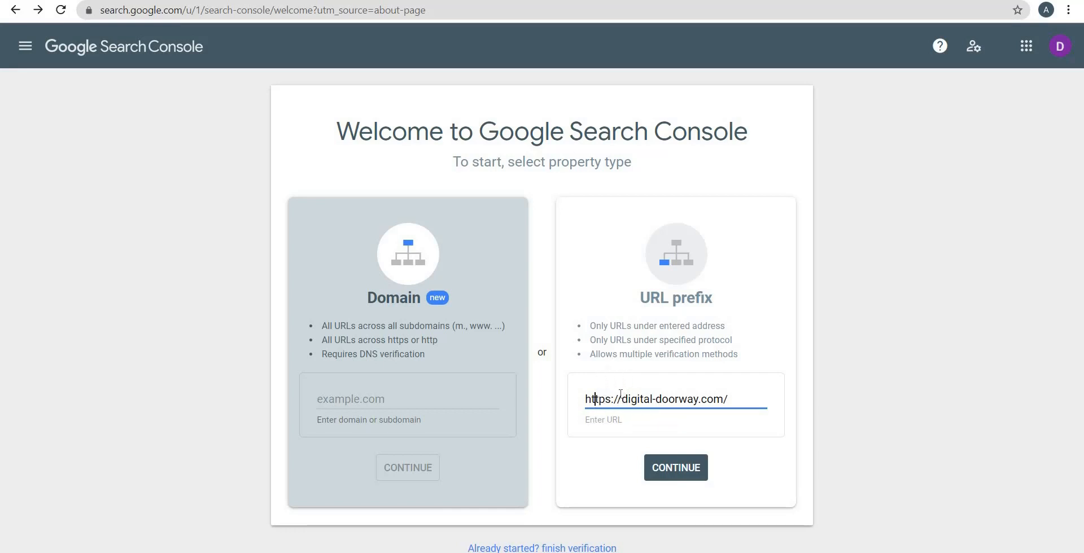
pyautogui.click(671, 465)
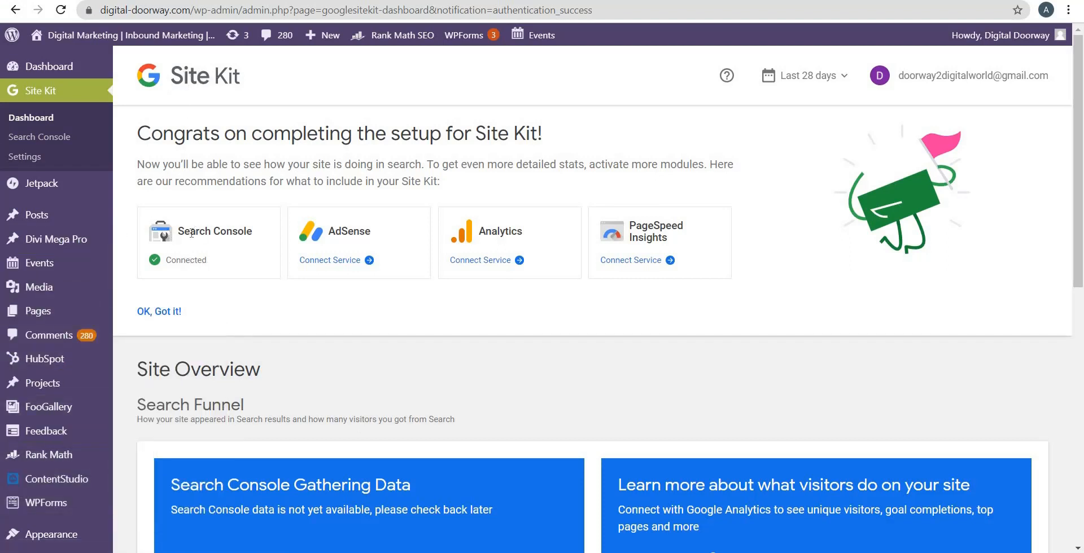
pyautogui.moveTo(232, 231); pyautogui.dragTo(190, 232)
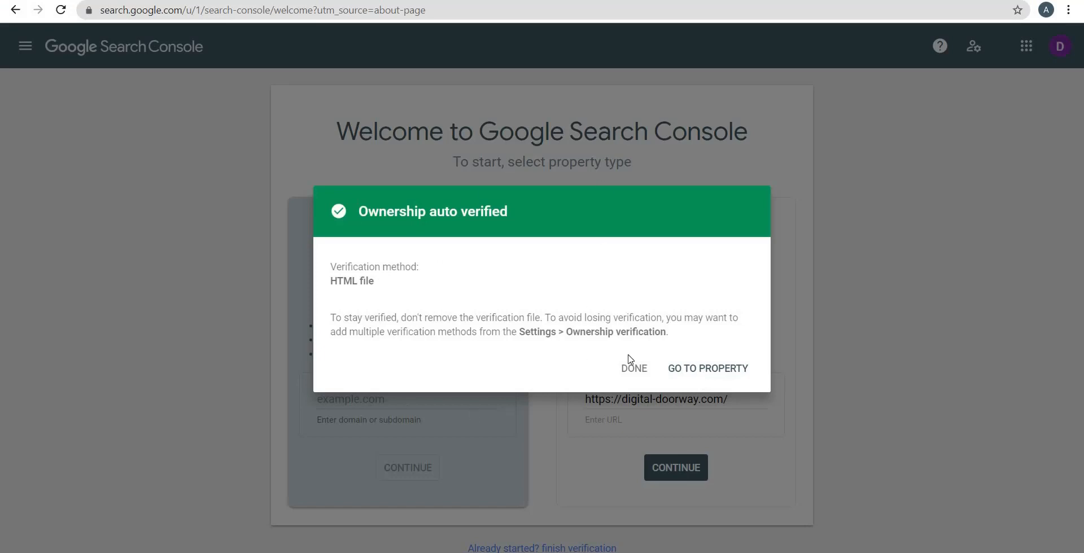
pyautogui.click(695, 374)
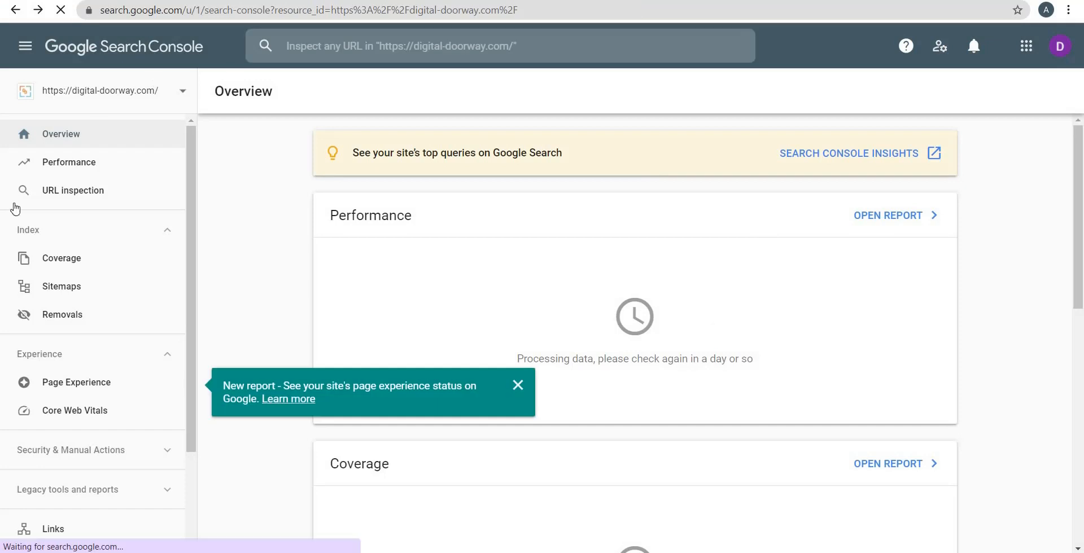
pyautogui.click(94, 96)
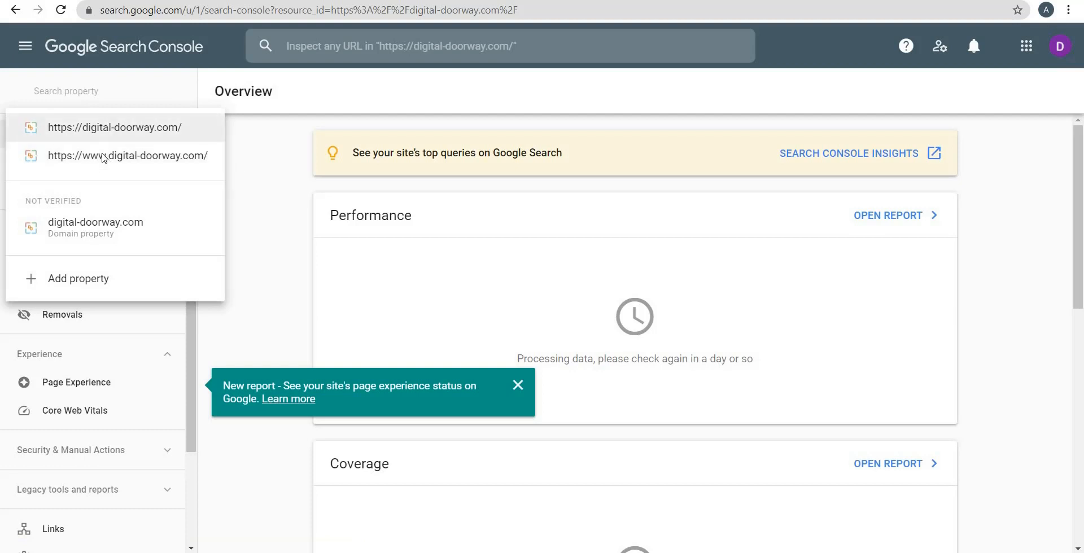
pyautogui.click(90, 281)
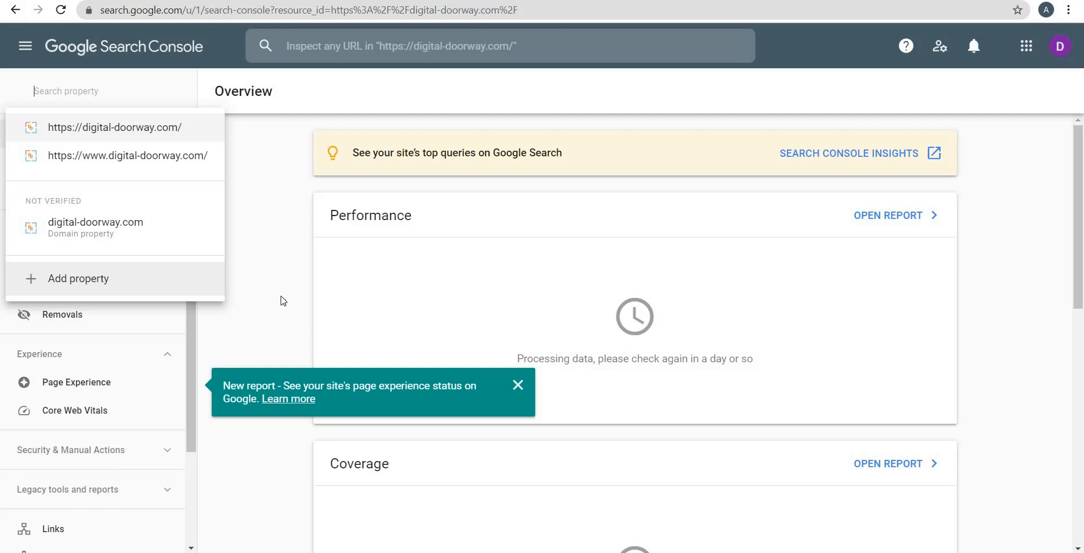
pyautogui.click(634, 338)
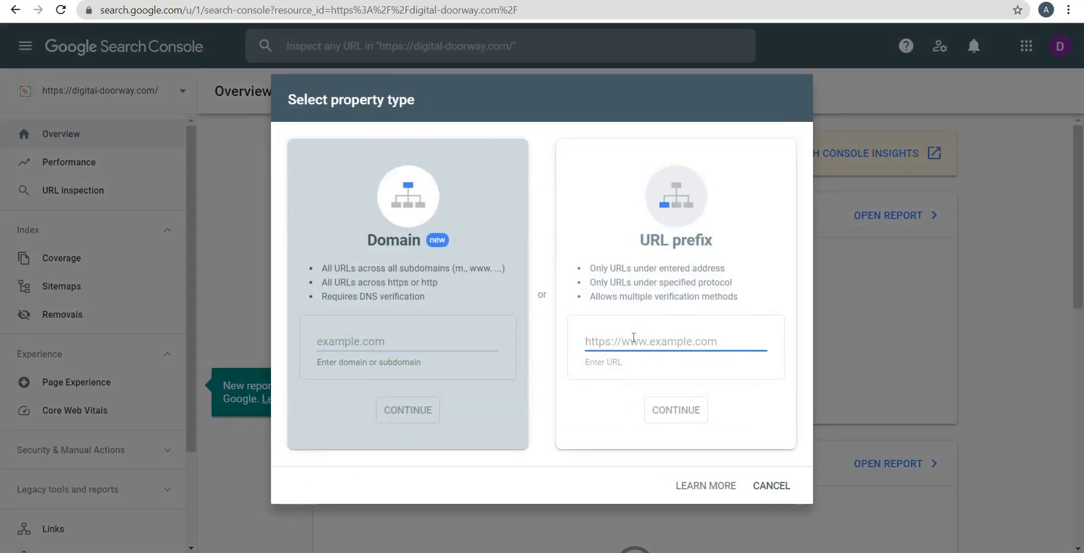
pyautogui.write('www.di')
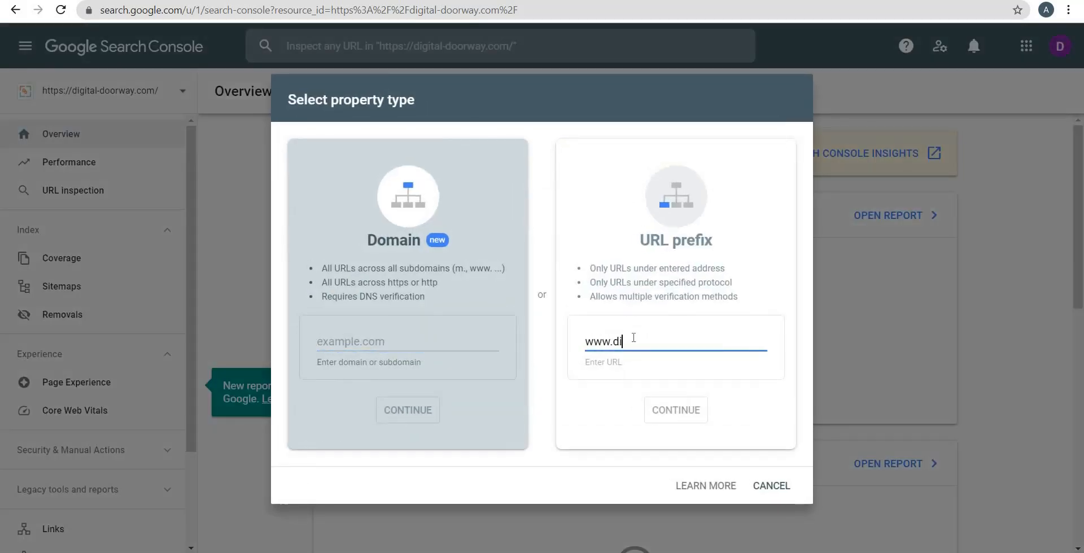
pyautogui.write('guit')
pyautogui.write('tal-doorway')
pyautogui.write('.com')
pyautogui.press('Tab')
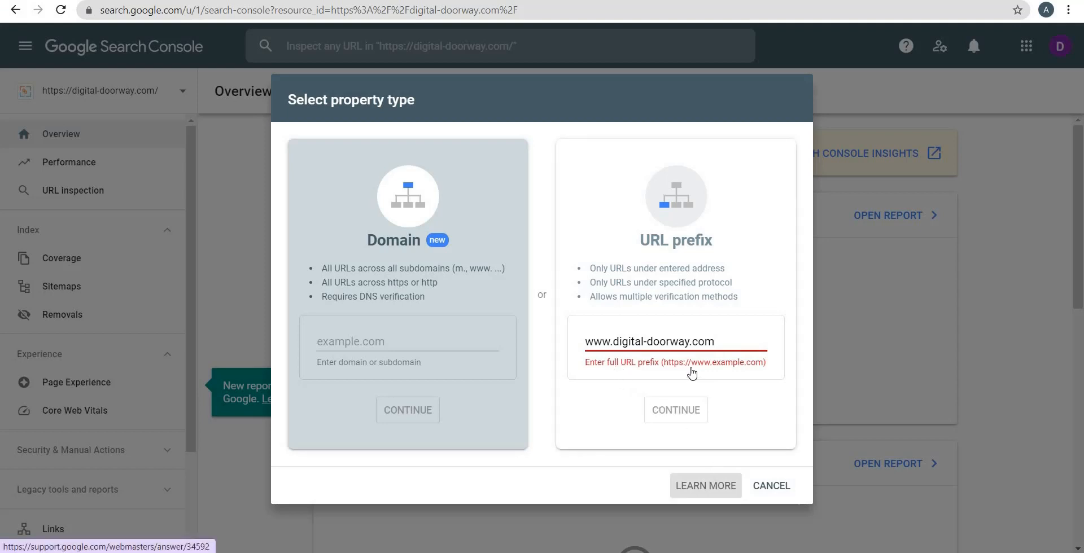
pyautogui.click(589, 383)
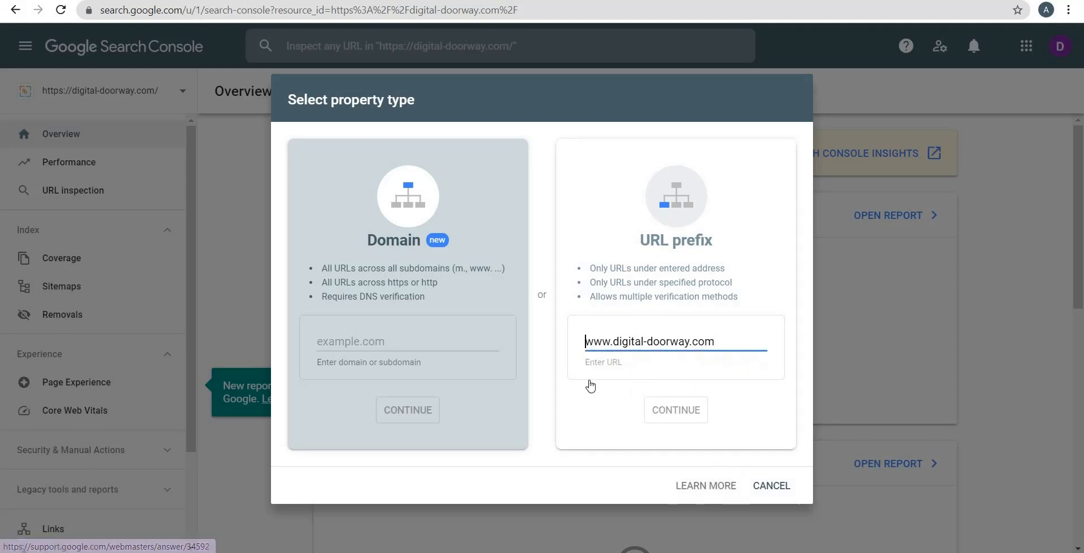
pyautogui.write('https://')
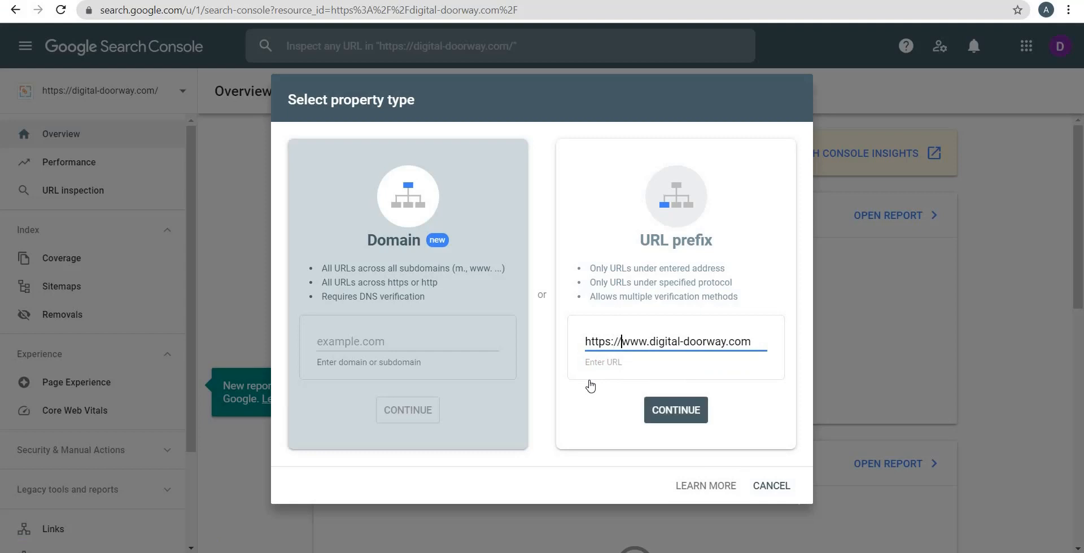
pyautogui.click(506, 310)
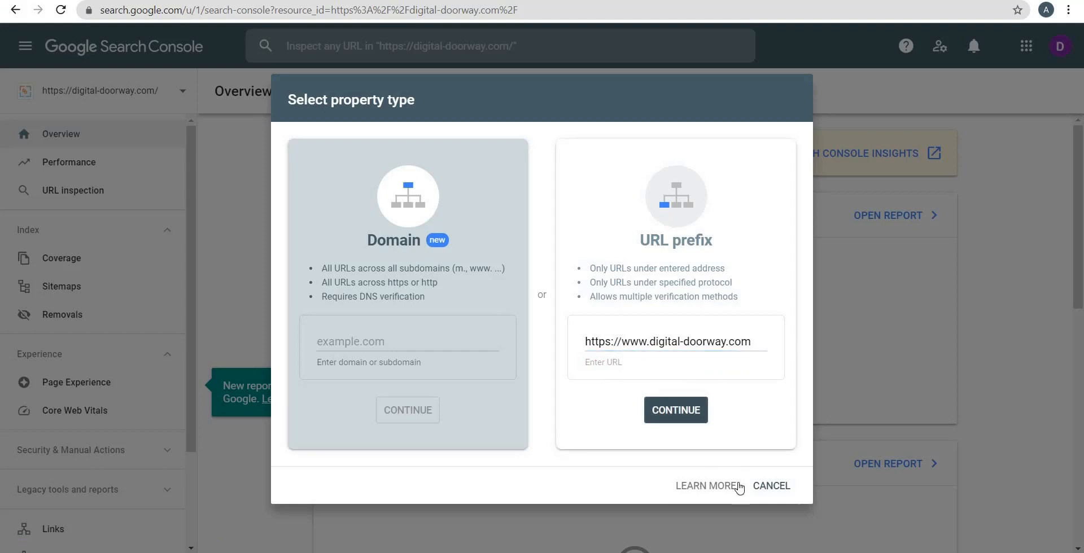
pyautogui.click(759, 490)
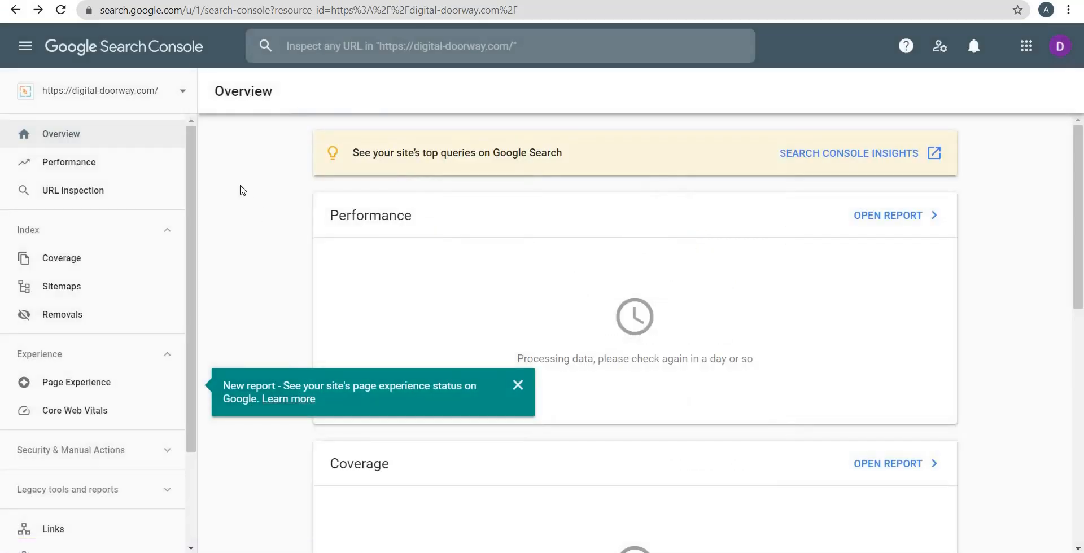
# View the list of available properties, close it, and dismiss the notice about the new page experience report
pyautogui.click(125, 102)
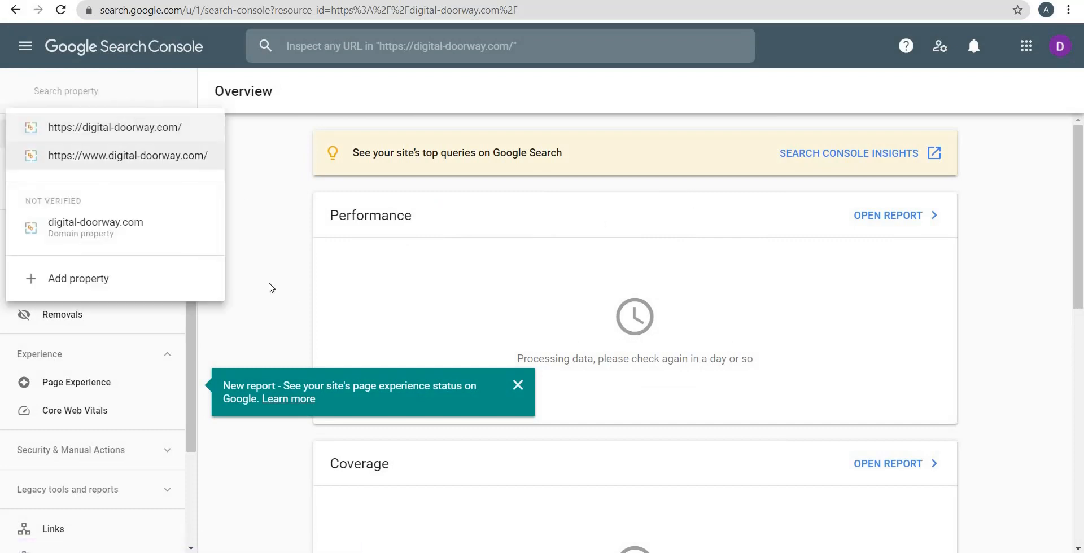
pyautogui.click(320, 296)
pyautogui.click(524, 388)
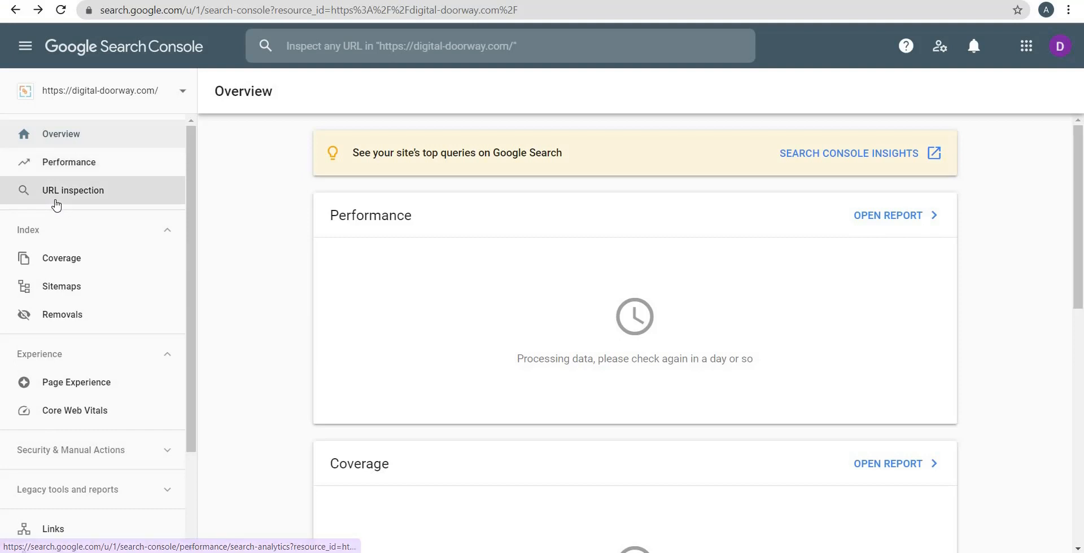
# Examine the Coverage report of the digital-doorway.com property and bring up URL inspection
pyautogui.click(63, 260)
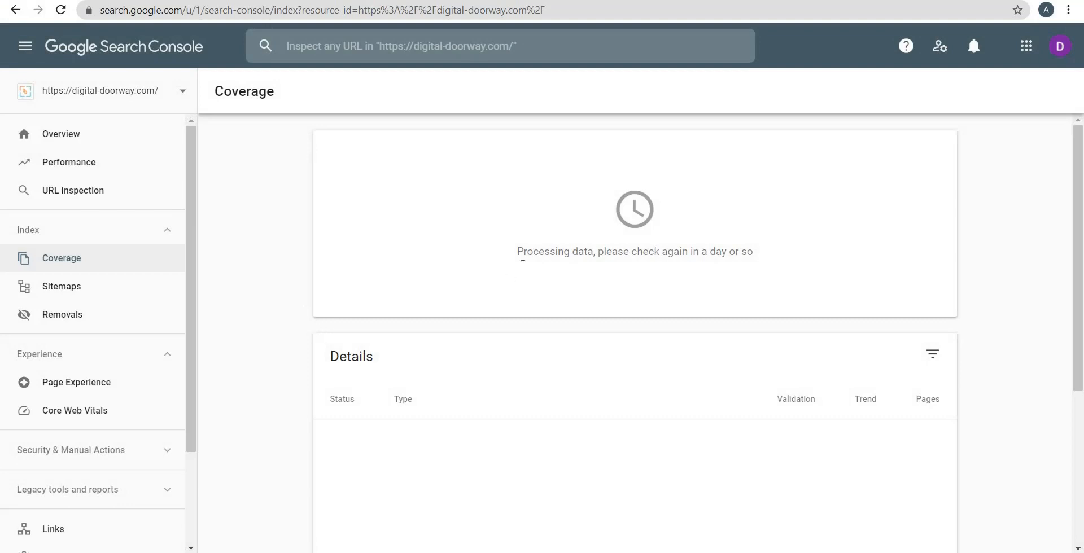
pyautogui.doubleClick(536, 261)
pyautogui.moveTo(751, 273)
pyautogui.mouseDown()
pyautogui.moveTo(765, 271)
pyautogui.moveTo(756, 267)
pyautogui.mouseUp()
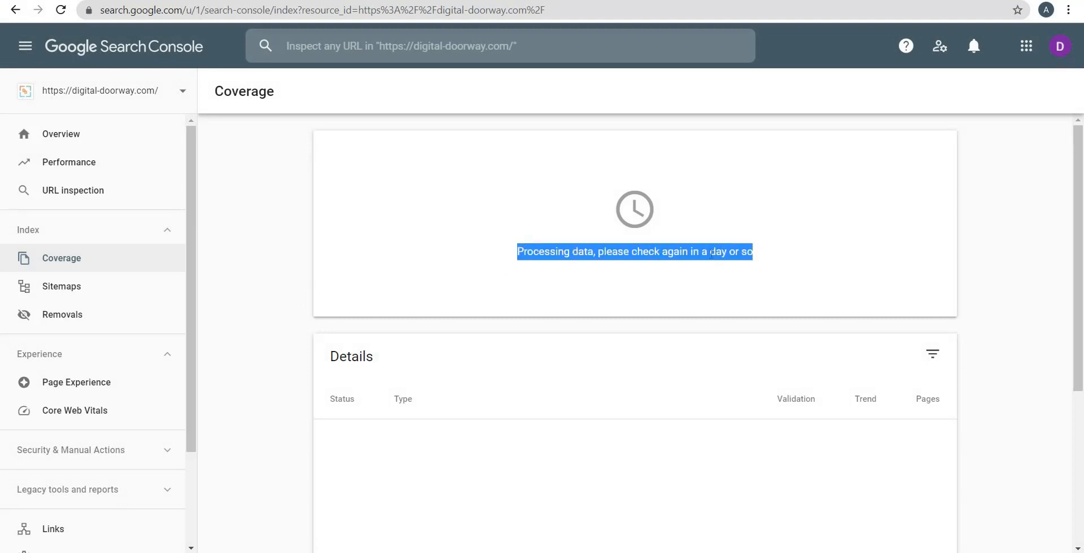
pyautogui.click(661, 268)
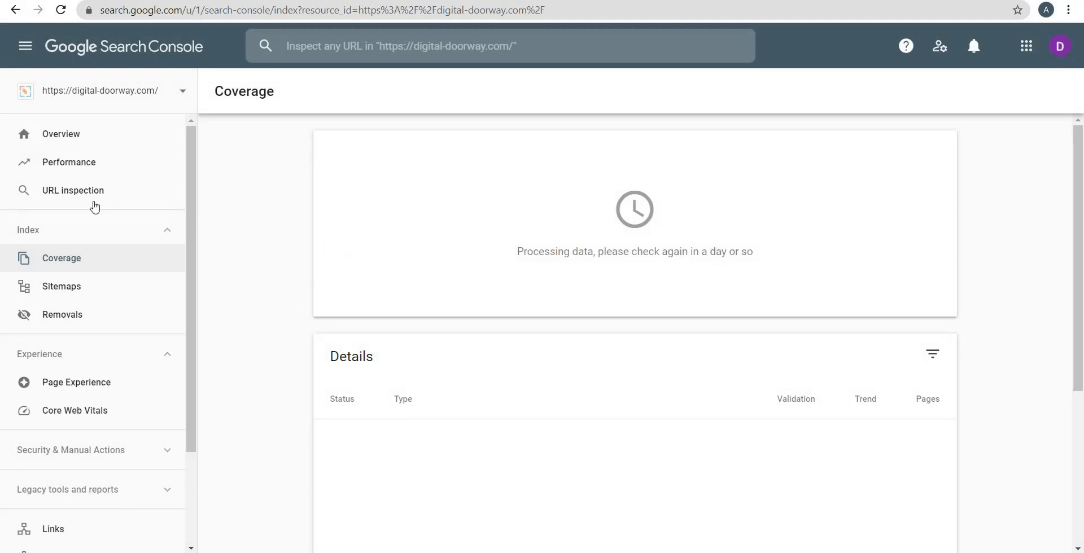
pyautogui.click(73, 193)
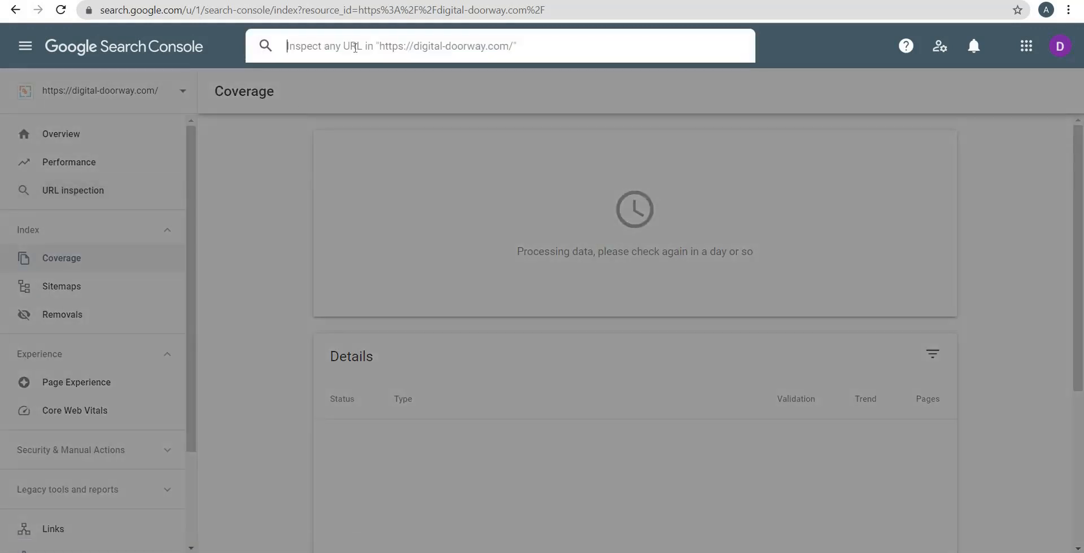
# Examine the Performance report of the property and return to its Overview page
pyautogui.click(90, 163)
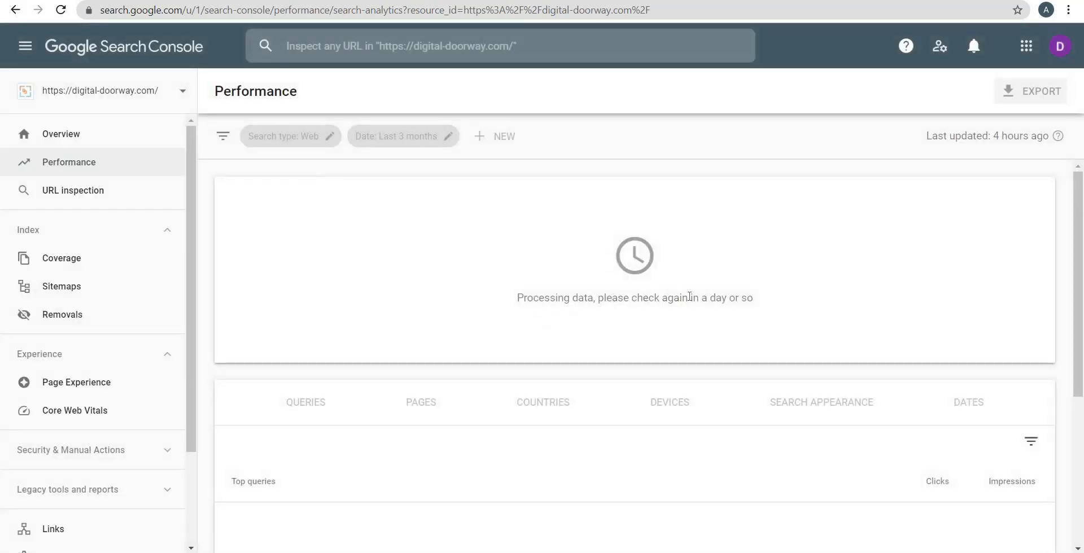
pyautogui.moveTo(689, 296); pyautogui.dragTo(533, 298)
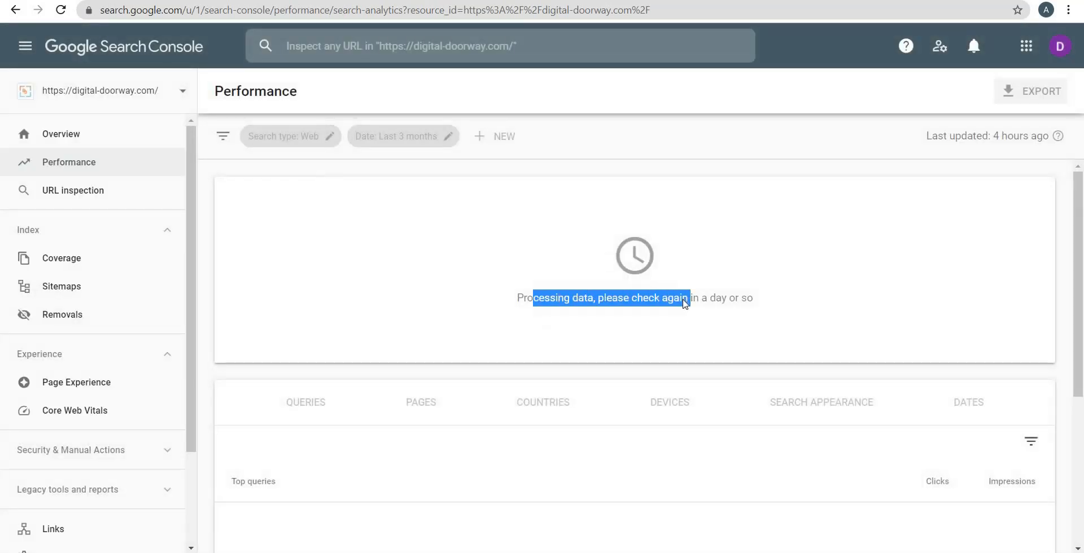
pyautogui.scroll(-3, 678, 299)
pyautogui.scroll(3, 642, 285)
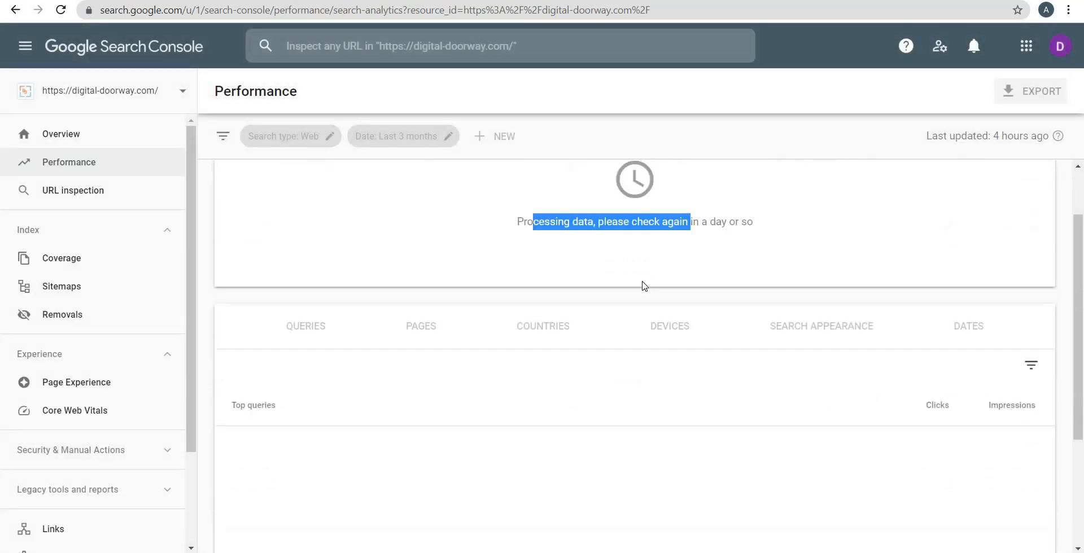
pyautogui.click(47, 142)
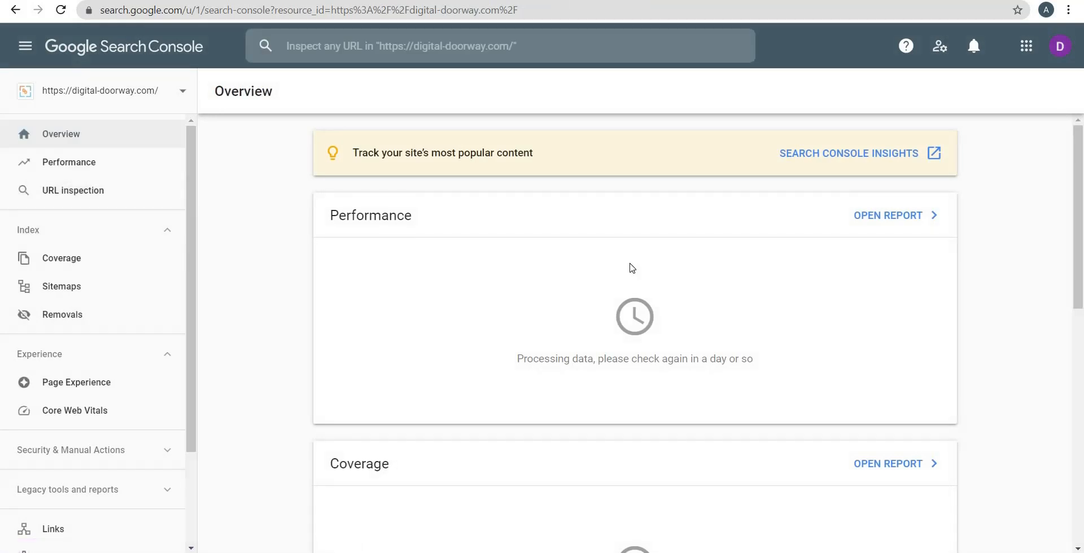